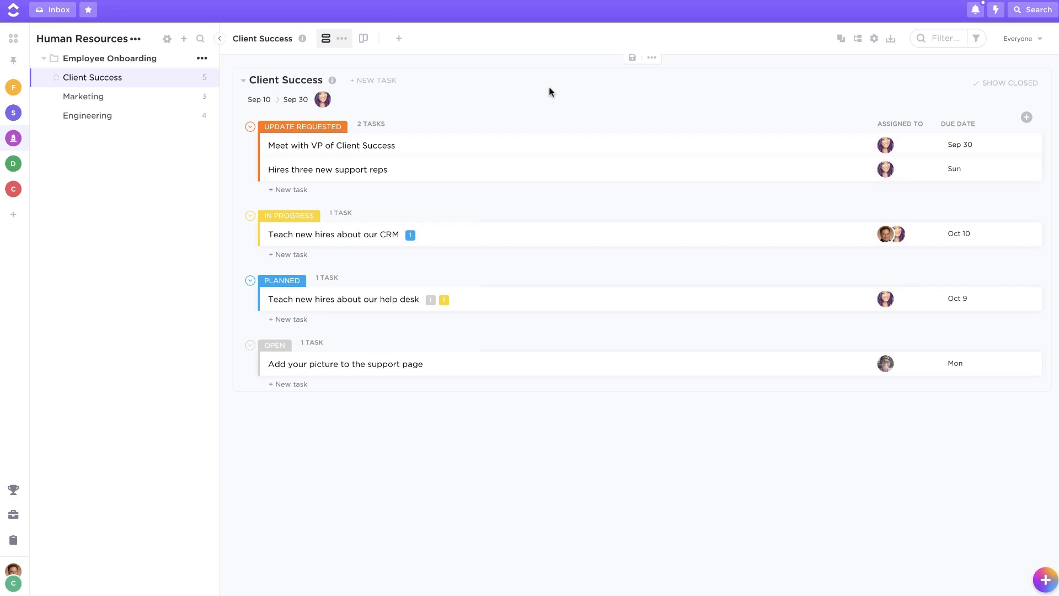
Make the help desk training task wait on 'Hires three new support reps'.
left_click(359, 299)
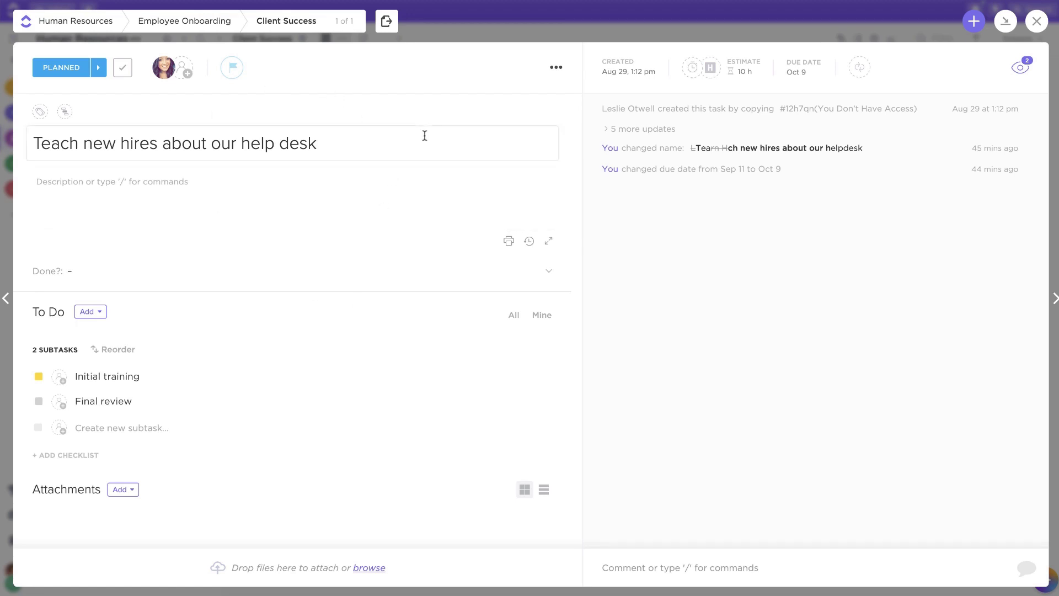
left_click(556, 66)
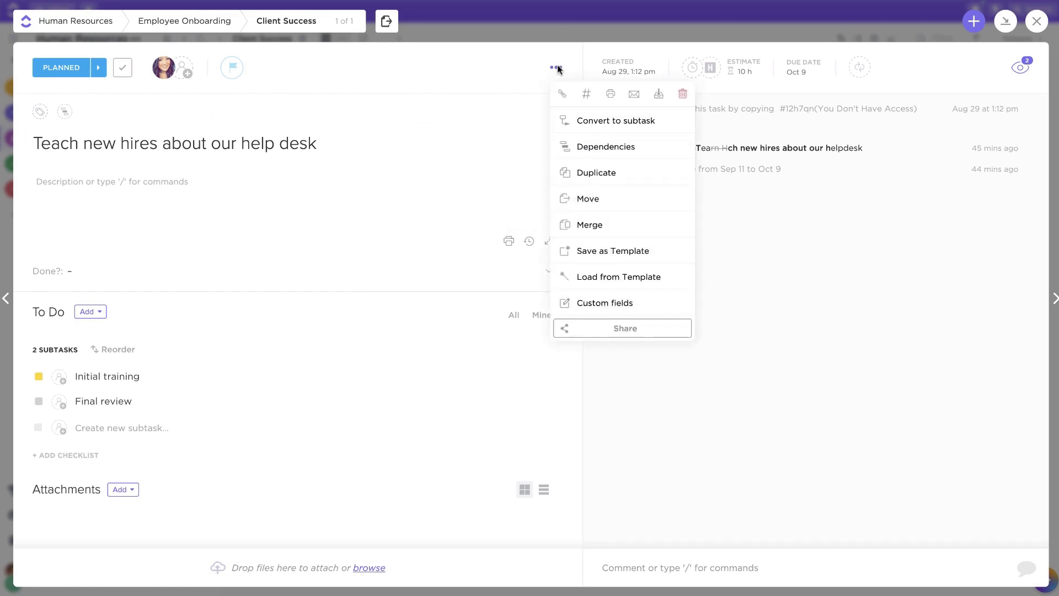
left_click(617, 147)
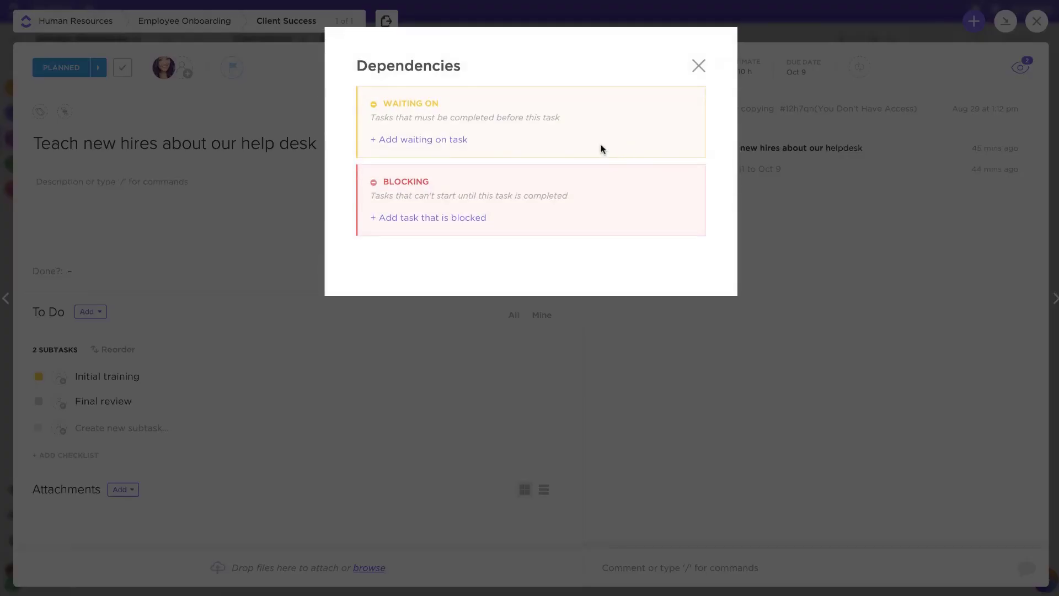
left_click(428, 141)
type("hire three")
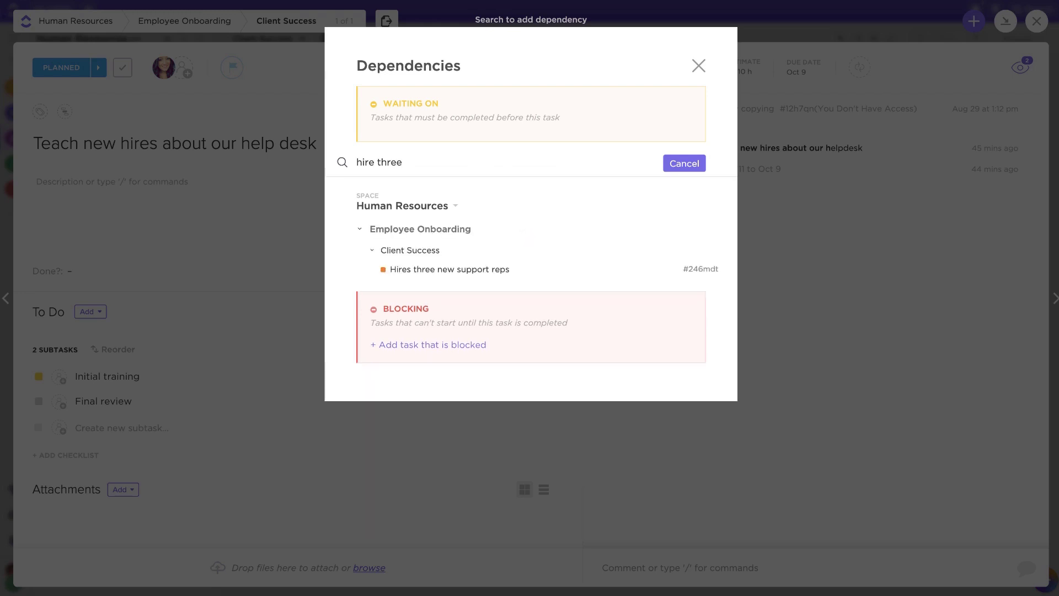
left_click(417, 269)
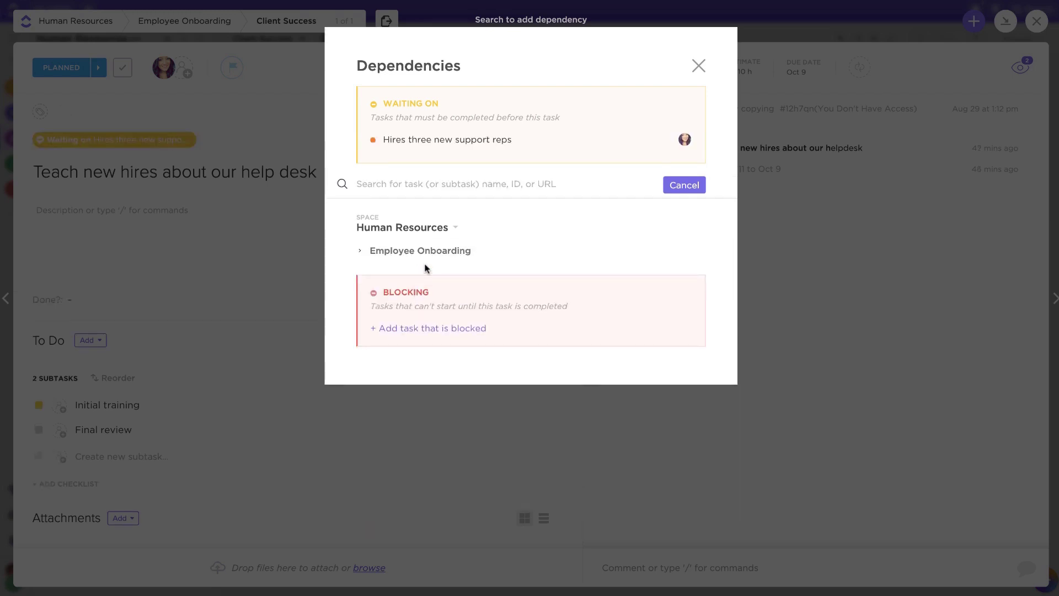
Mark 'Teach new hires about our CRM' as blocked by the help desk task, then close it.
left_click(413, 329)
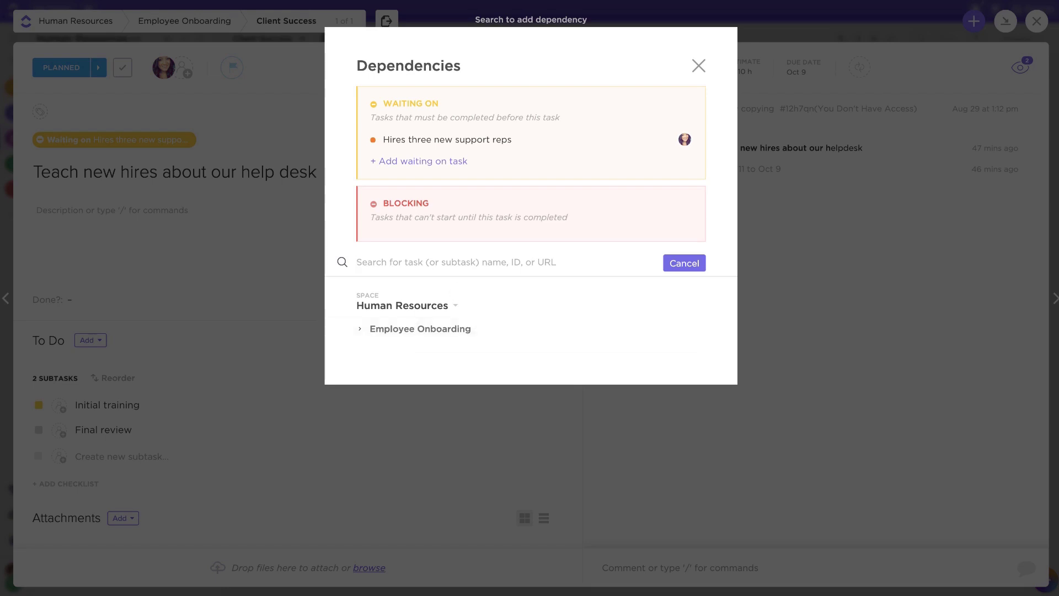
type("crm")
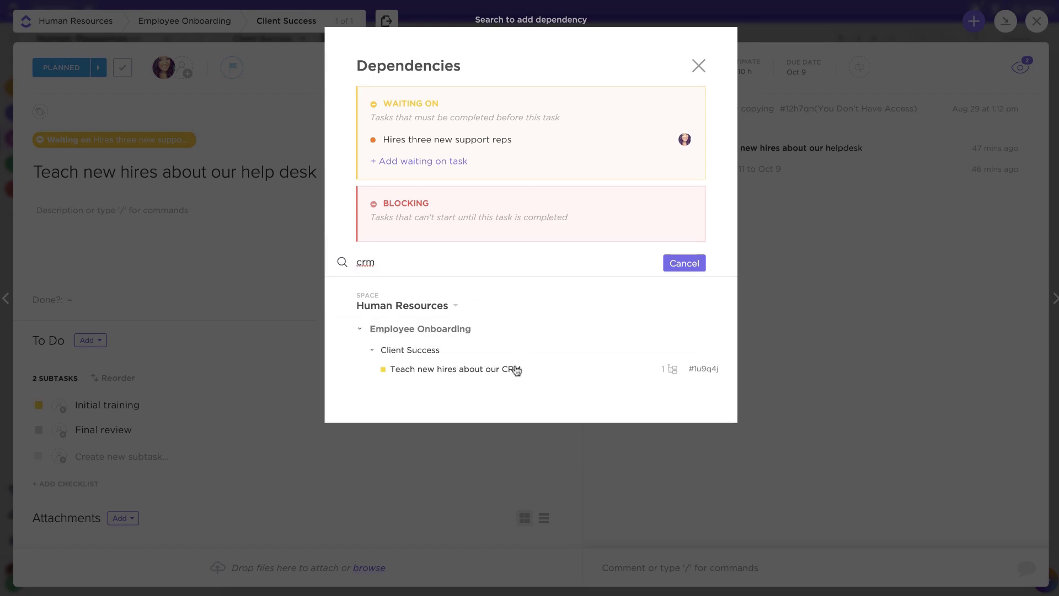
left_click(499, 374)
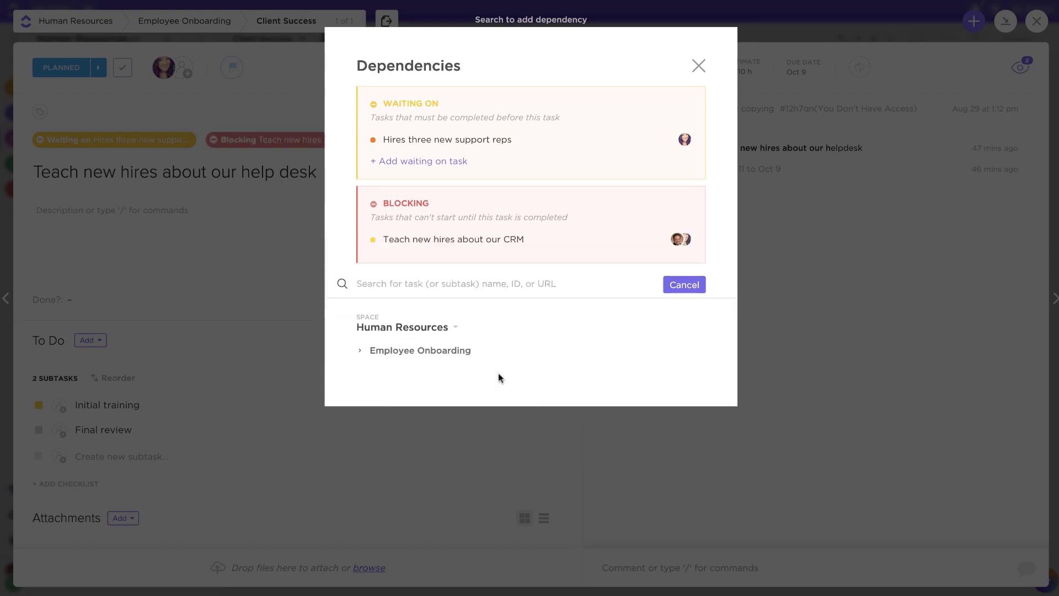
left_click(810, 270)
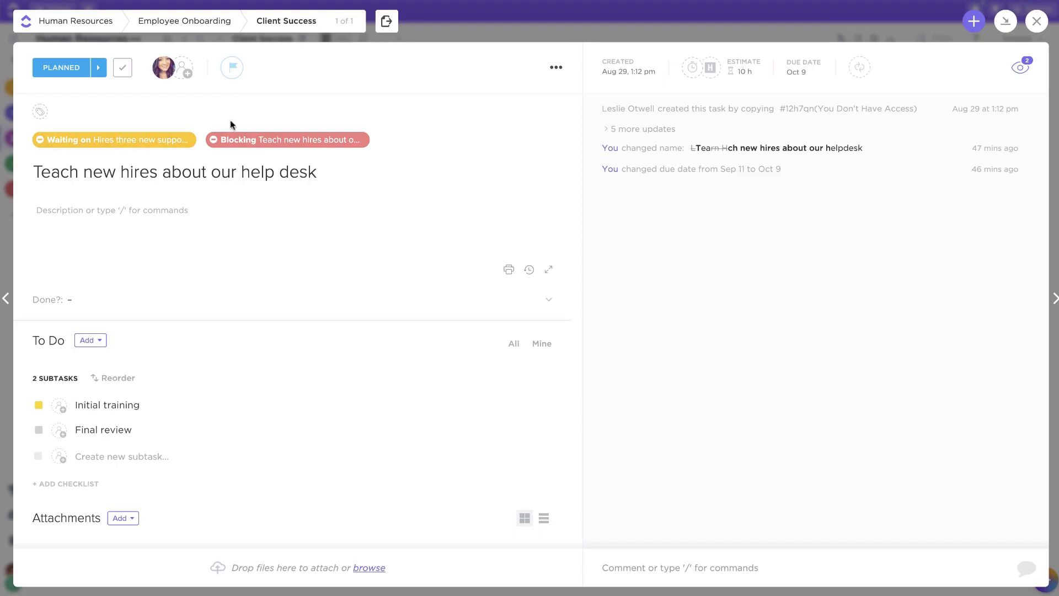
left_click(244, 141)
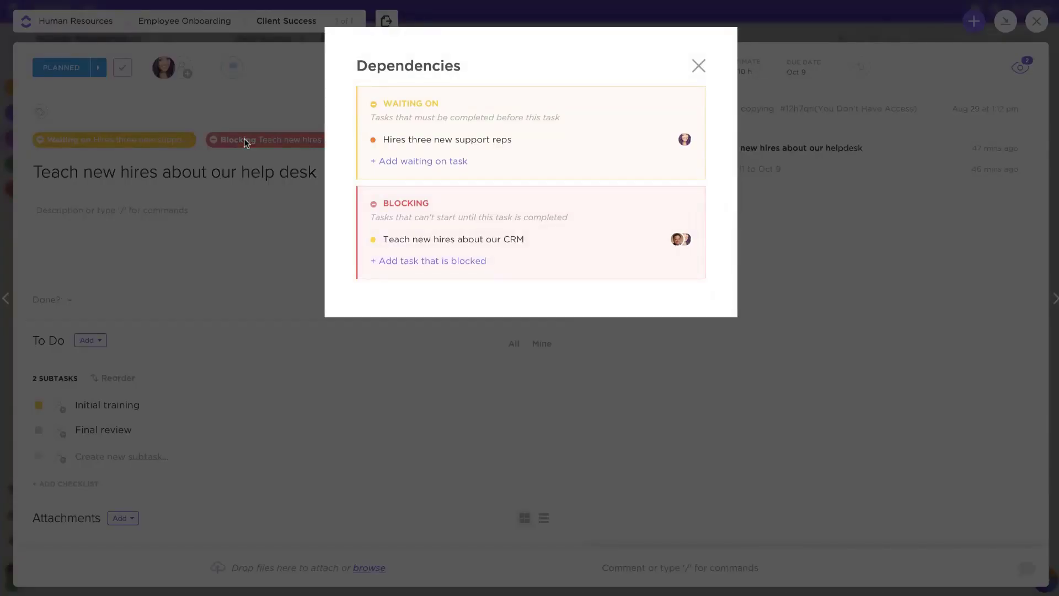
left_click(252, 104)
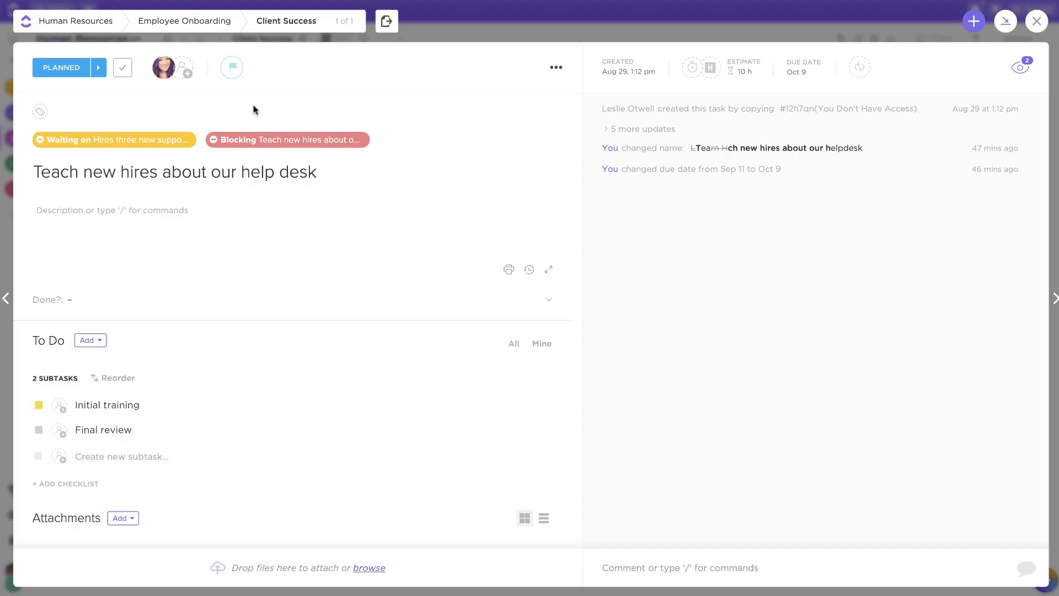
left_click(465, 28)
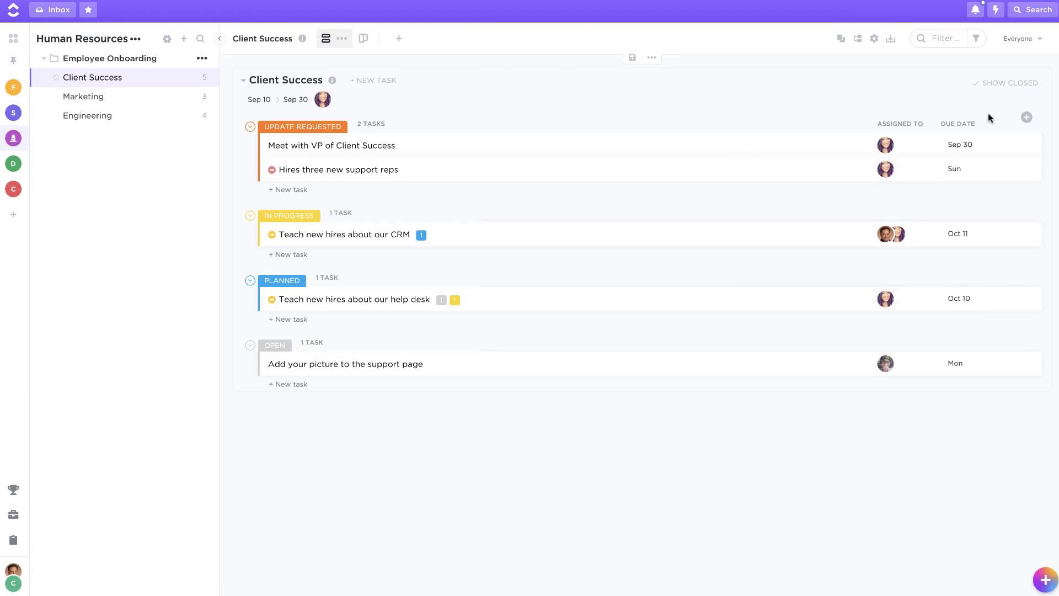
Check the hiring task's row actions, then switch the Client Success tasks to Board view.
left_click(1024, 145)
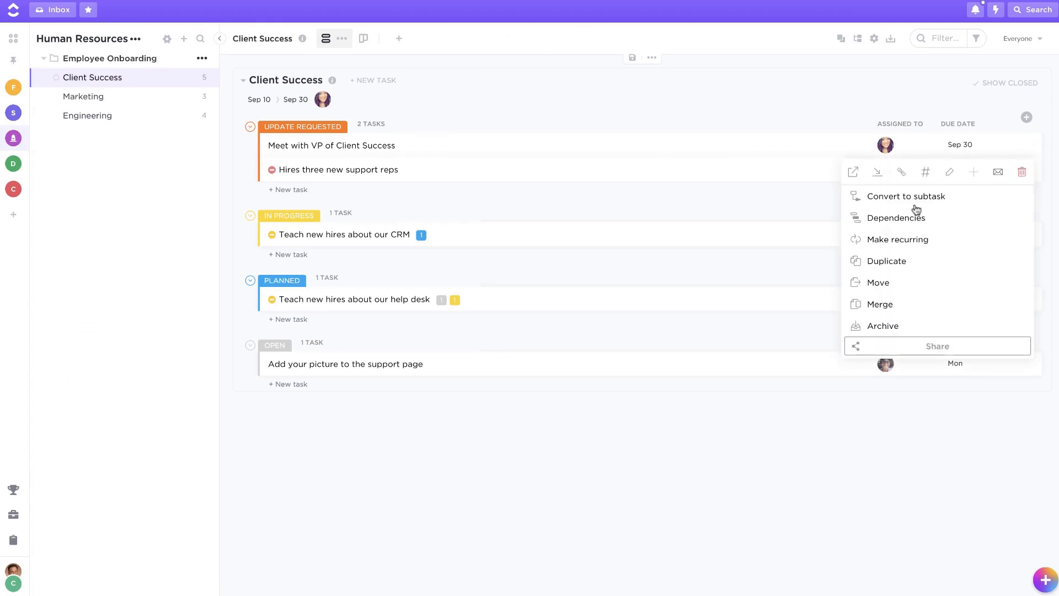
left_click(687, 108)
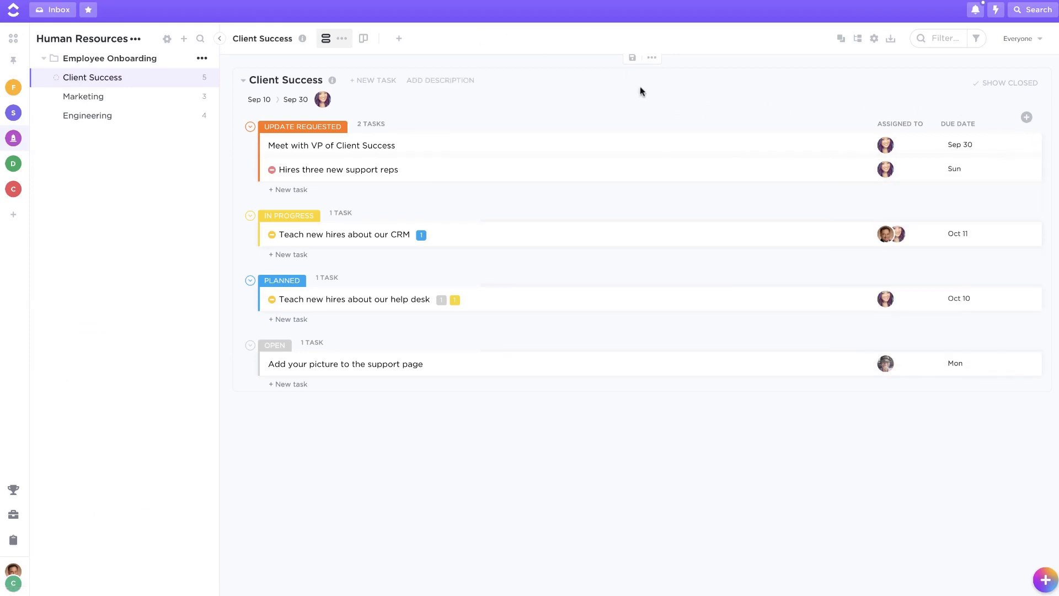
left_click(363, 40)
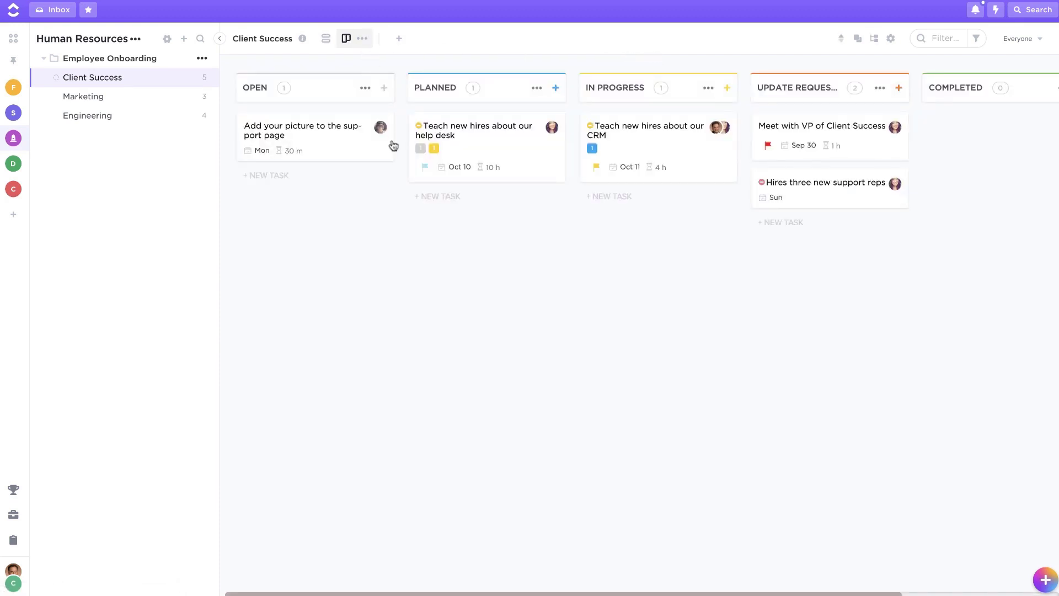
left_click(382, 169)
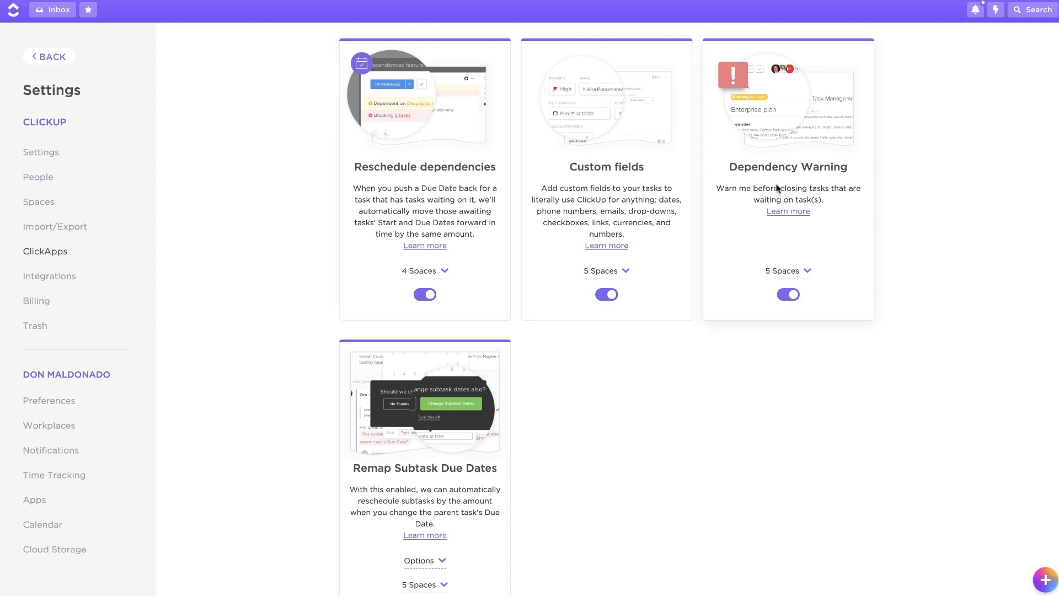
Leave the ClickApps dependency settings and go back to the Client Success list.
left_click(38, 61)
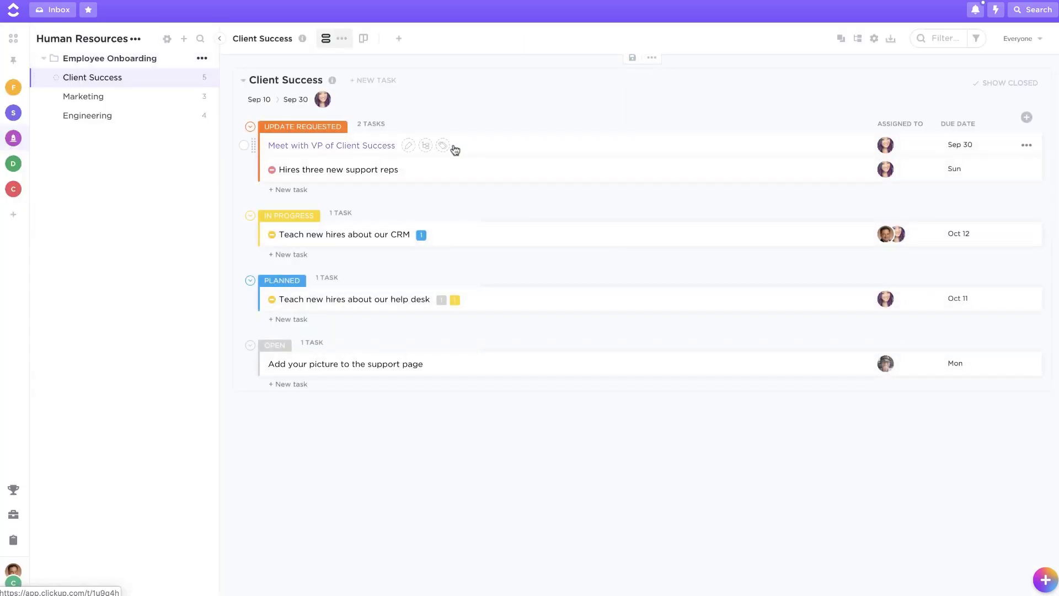
Change the due date of 'Hires three new support reps' to Monday the 23rd.
left_click(385, 175)
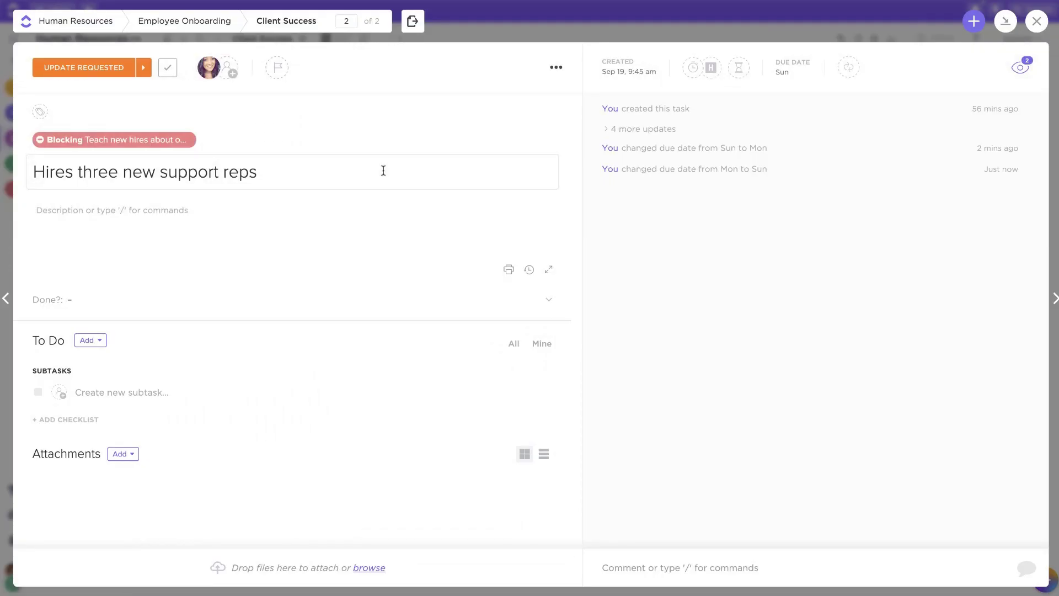
left_click(782, 72)
left_click(818, 240)
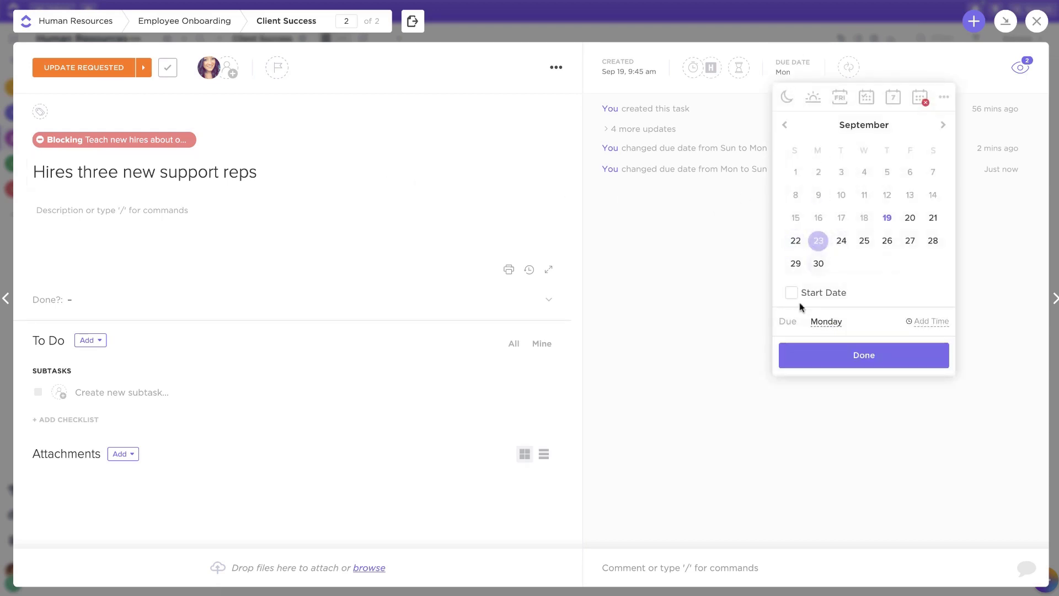
left_click(805, 367)
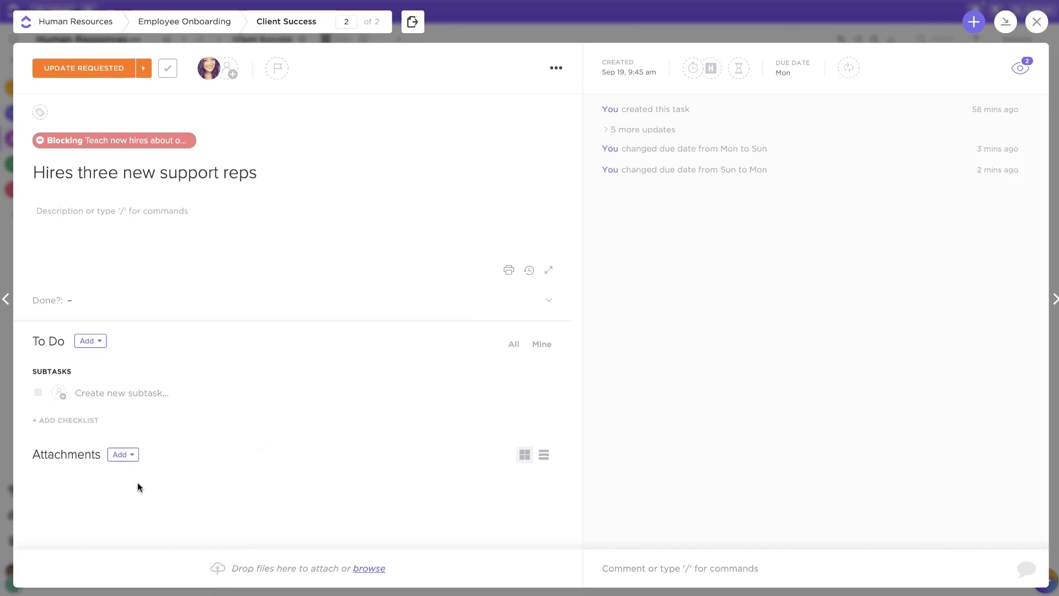
left_click(515, 25)
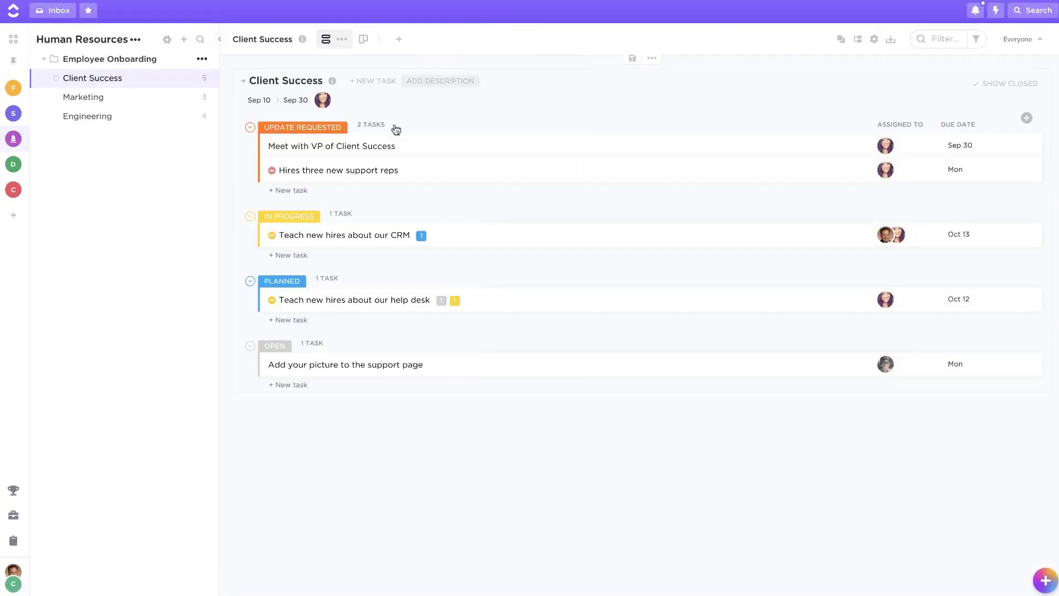
Try marking the help desk training task Completed, then cancel the Dependency Warning.
left_click(333, 300)
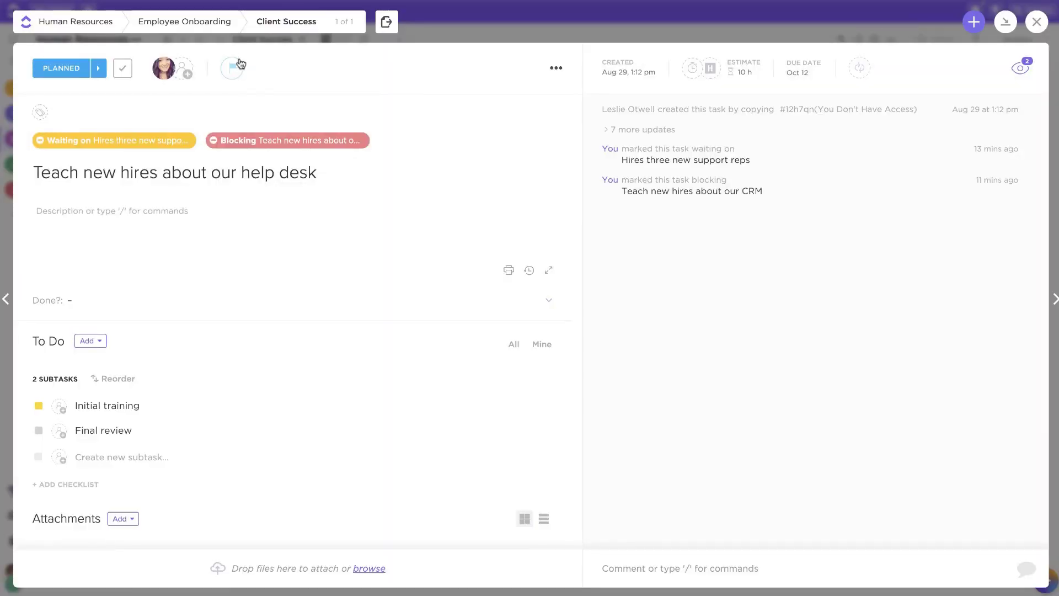
left_click(123, 69)
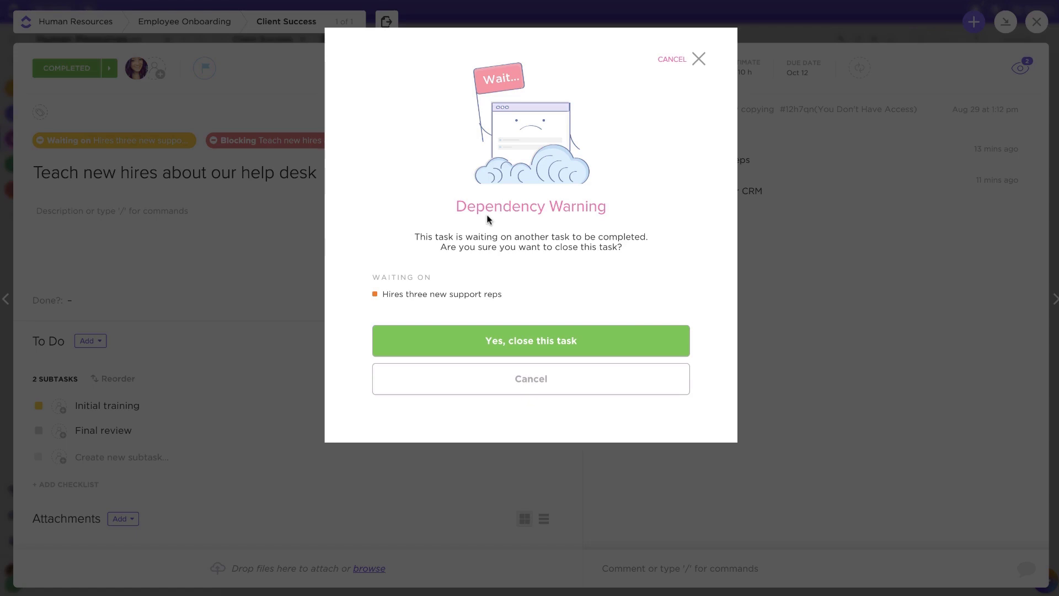
left_click(538, 378)
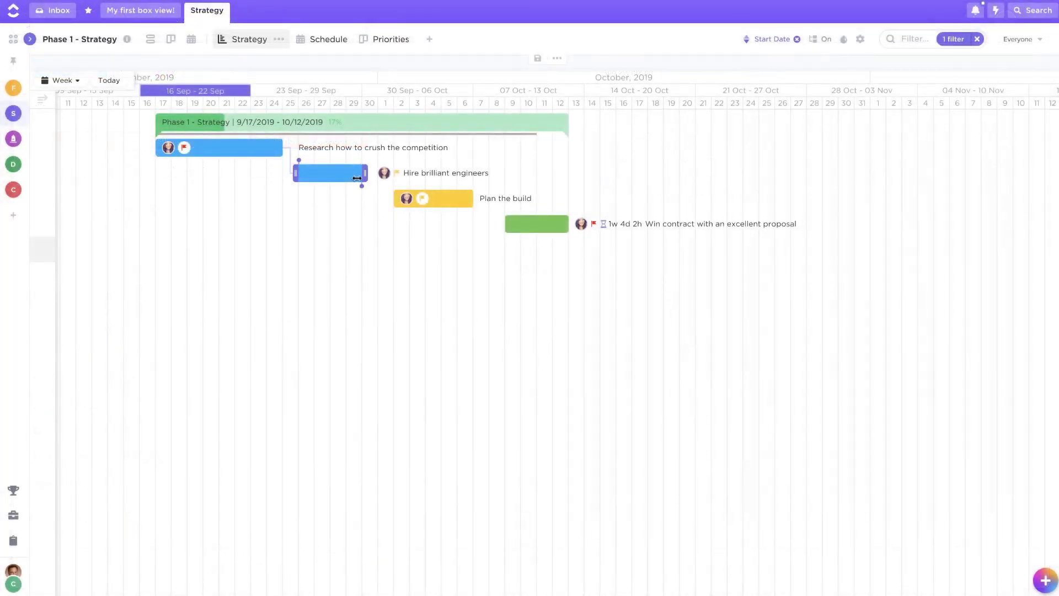
On the Gantt chart, link Hire brilliant engineers to Plan the build and drag Research later.
left_click_drag(362, 189, 397, 197)
left_click_drag(221, 142, 264, 145)
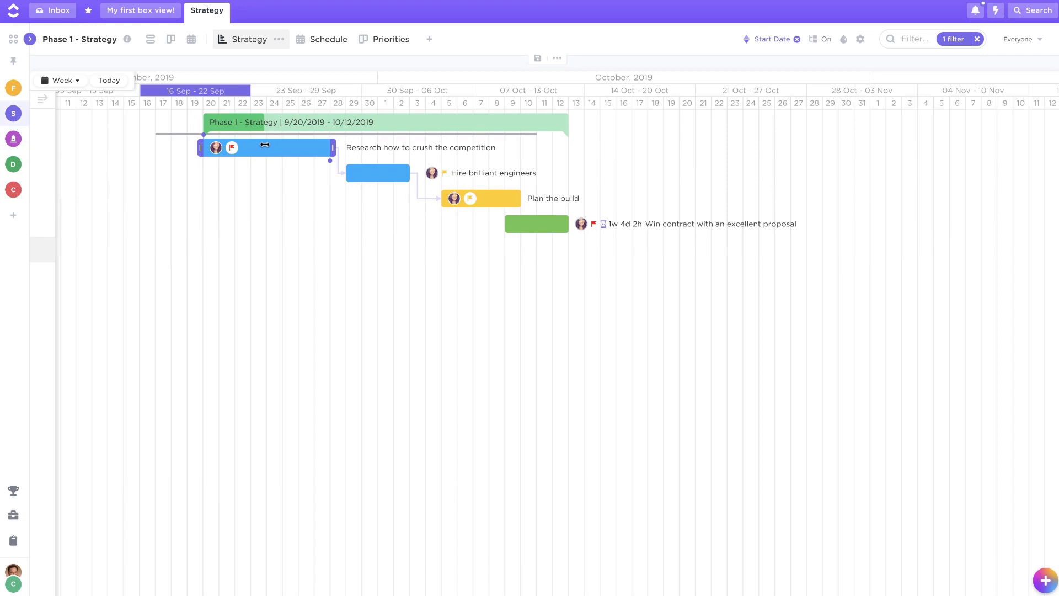
left_click(338, 174)
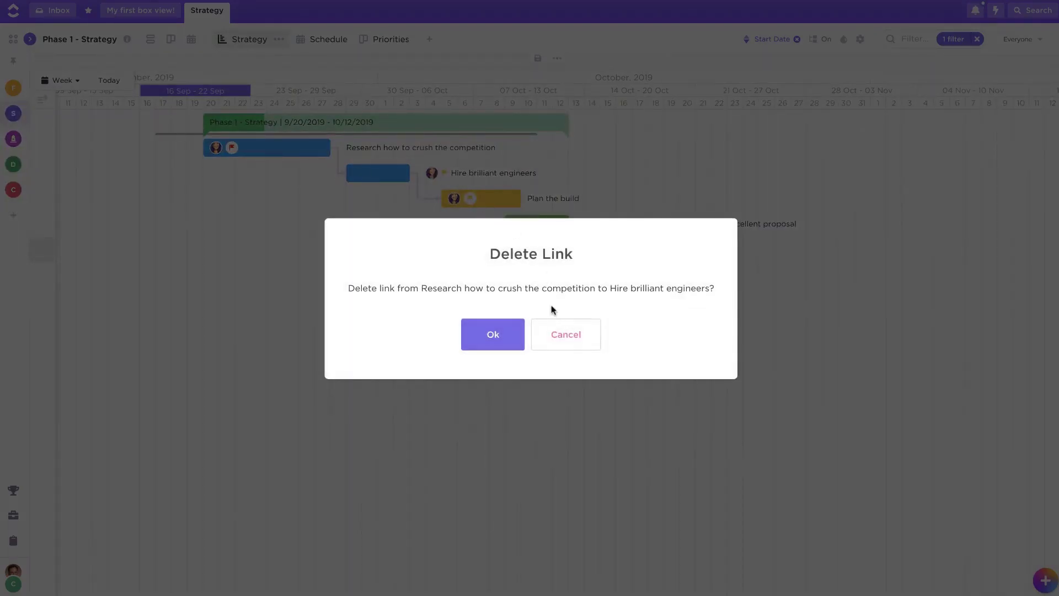
left_click(548, 333)
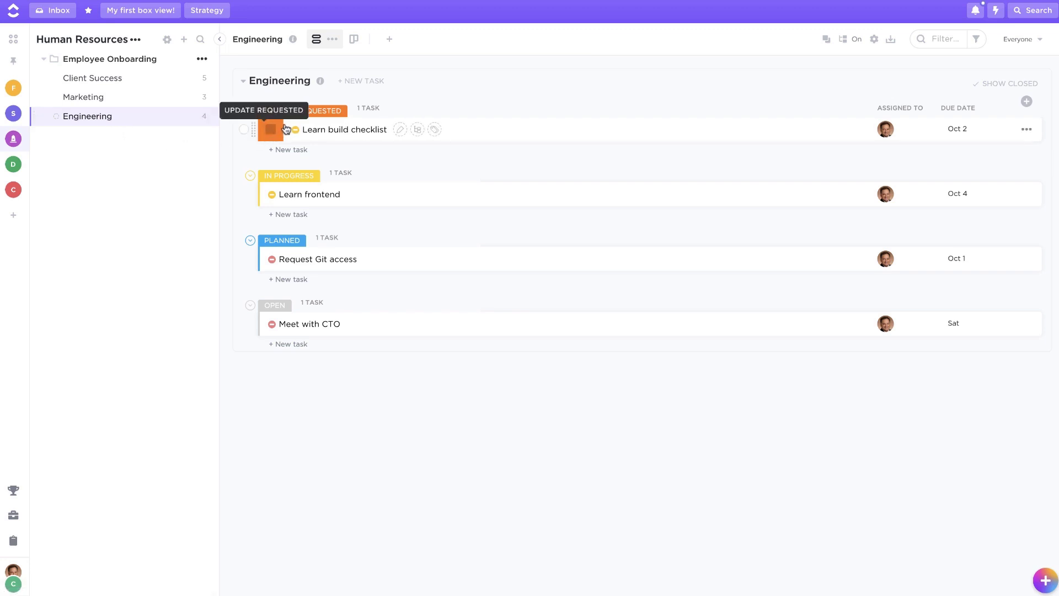
Inspect the Engineering tasks' dependency icons, including the waiting-on marker on Learn build checklist.
mouse_move(272, 132)
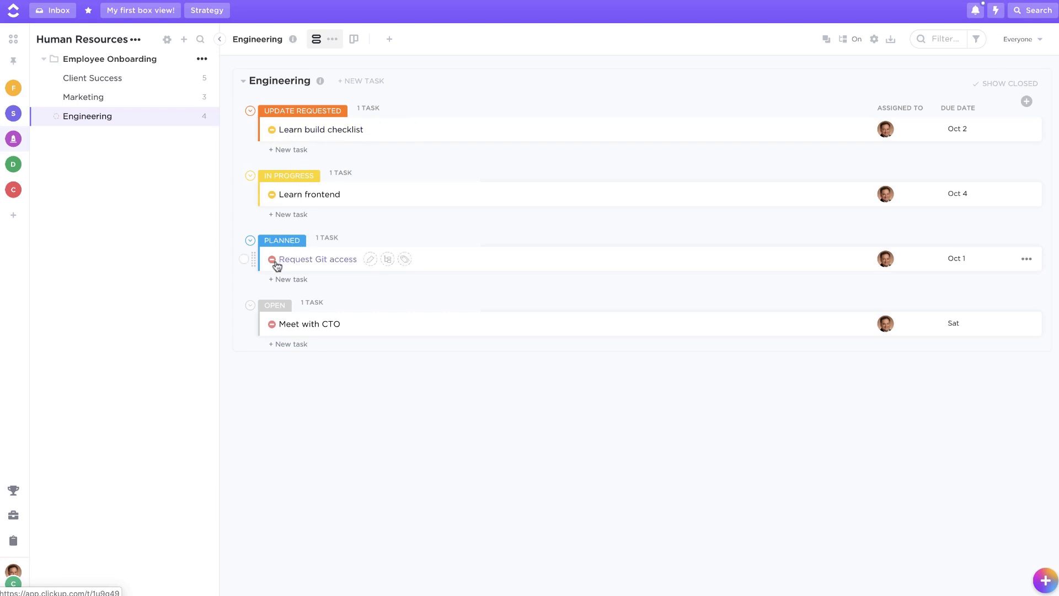
mouse_move(272, 263)
left_click(202, 116)
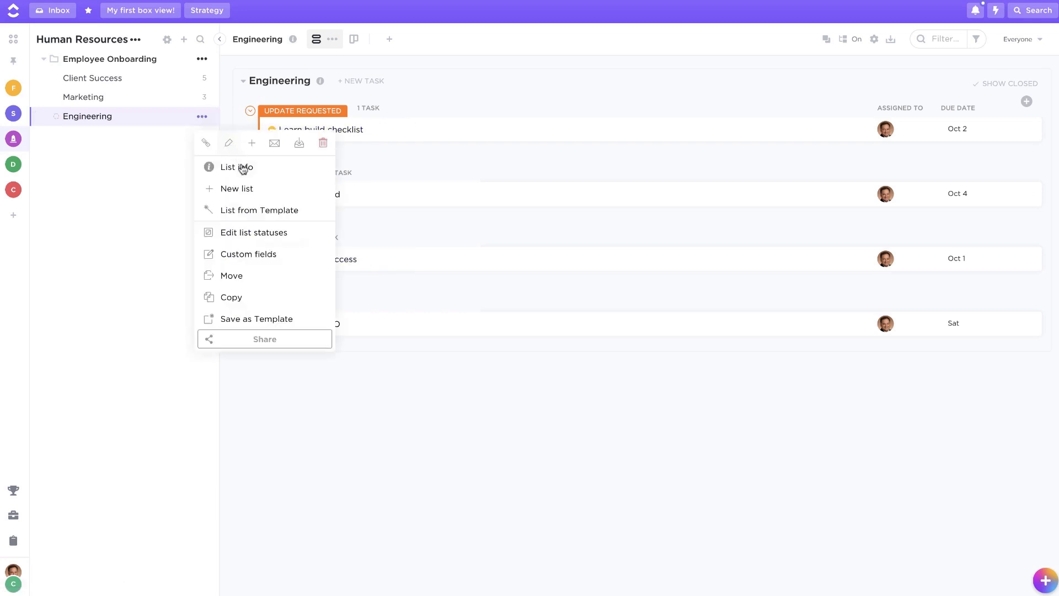
left_click(245, 320)
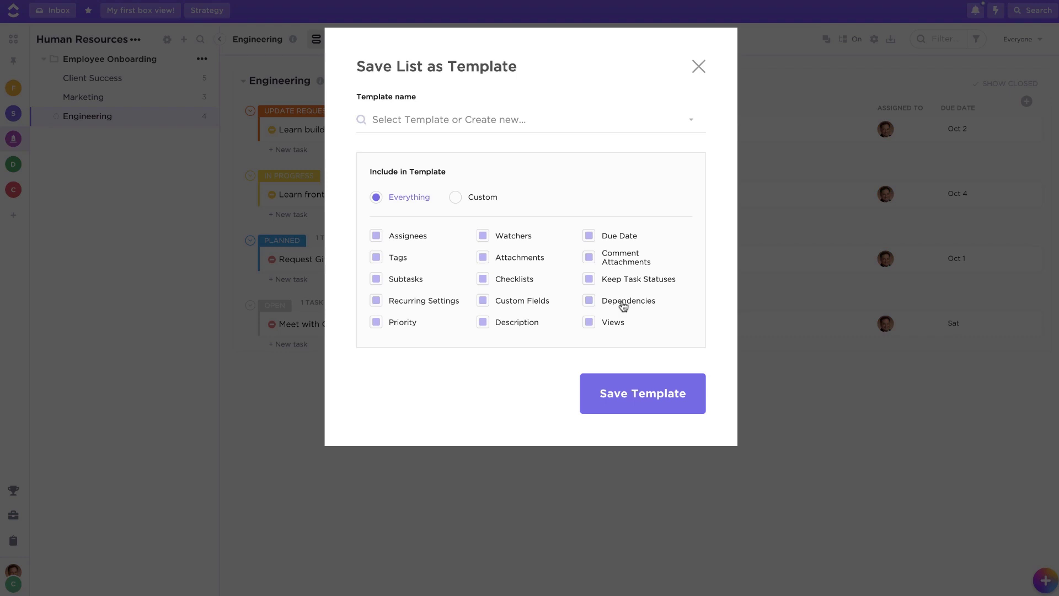
left_click(699, 67)
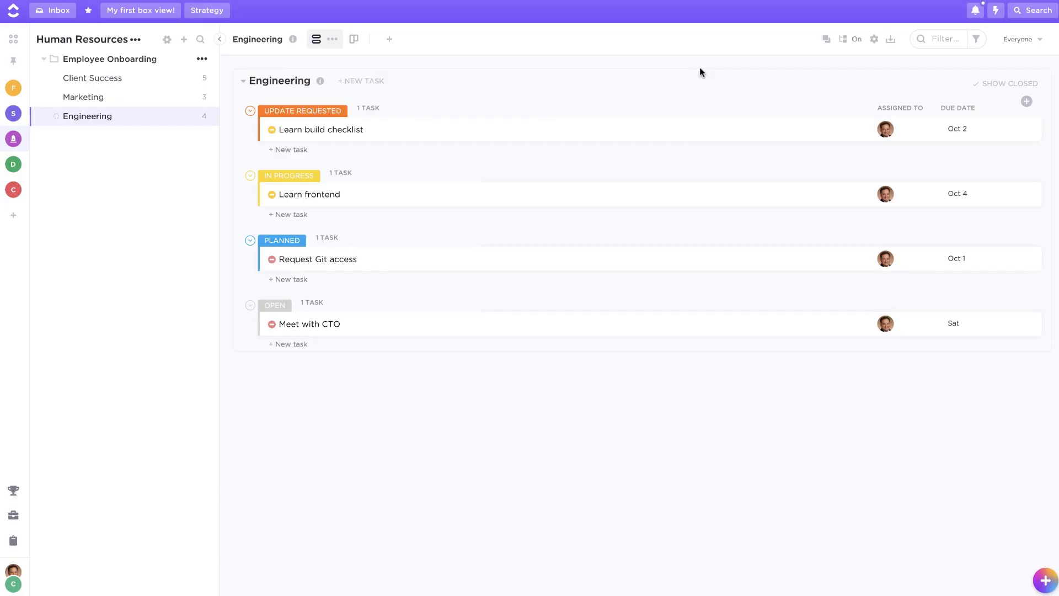